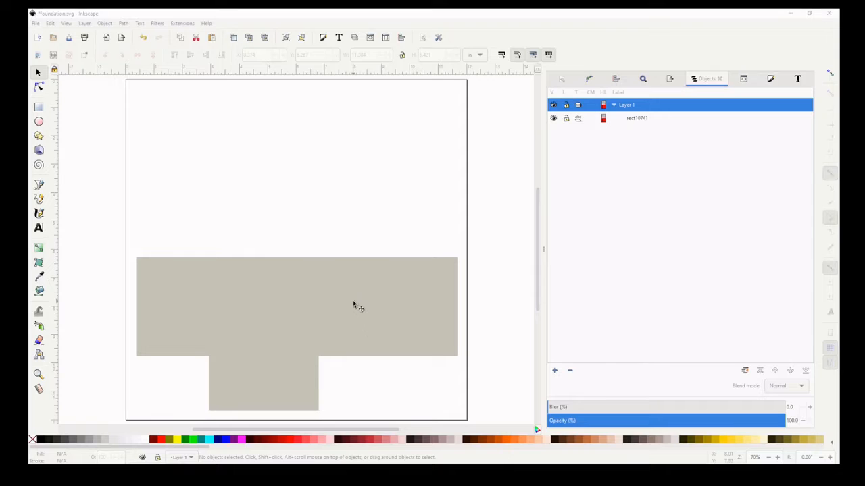
Set the stroke width of the T-shaped foundation to 0.01 in
left_click(353, 306)
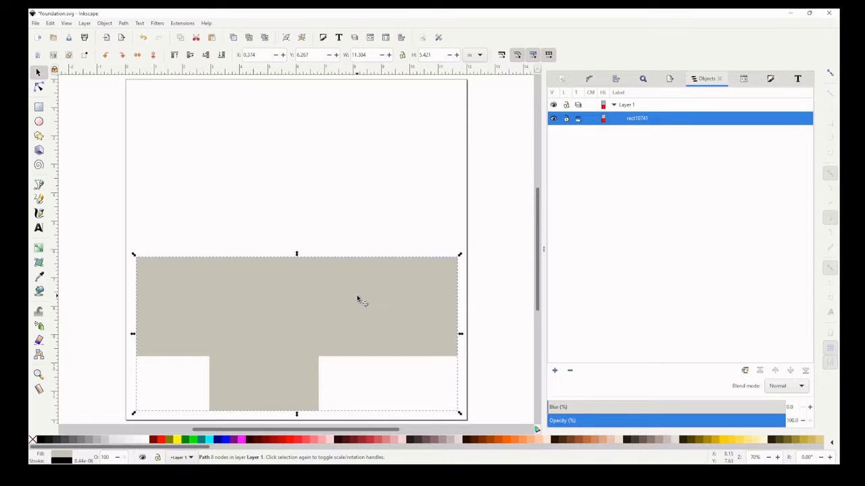
key("ctrl+shift+f")
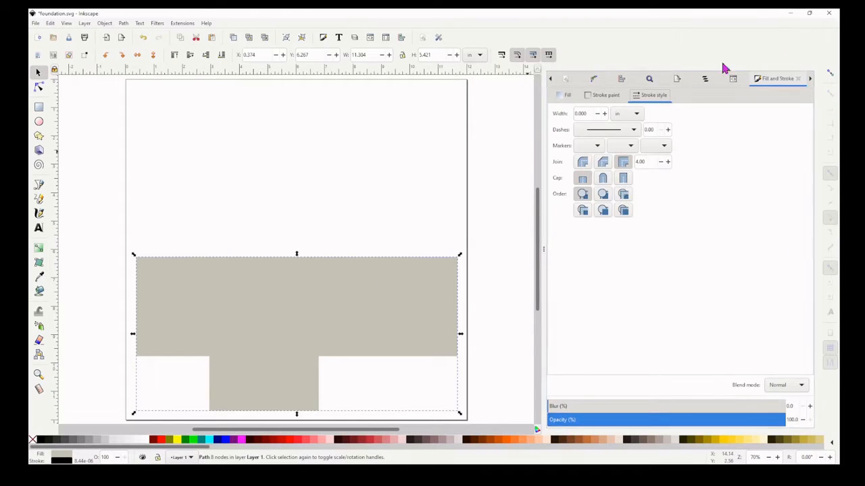
double_click(587, 117)
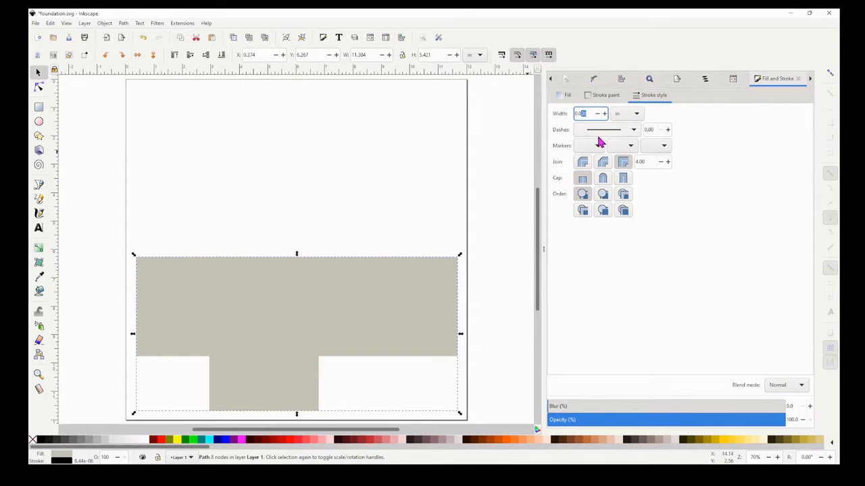
type("0.01")
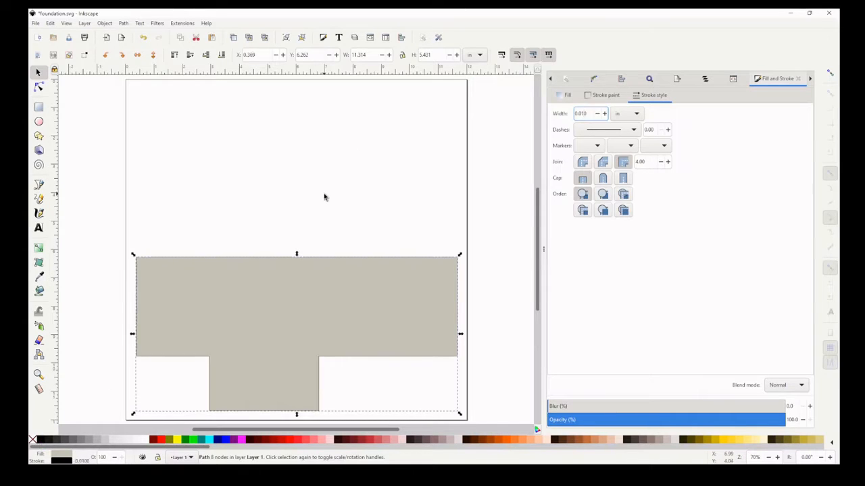
left_click(307, 216)
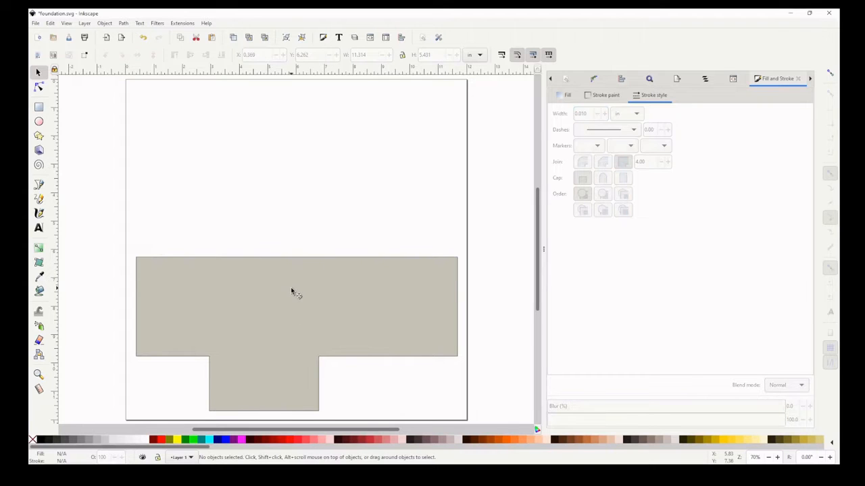
Select all nodes of the foundation path and convert its segments to straight lines
left_click(290, 287)
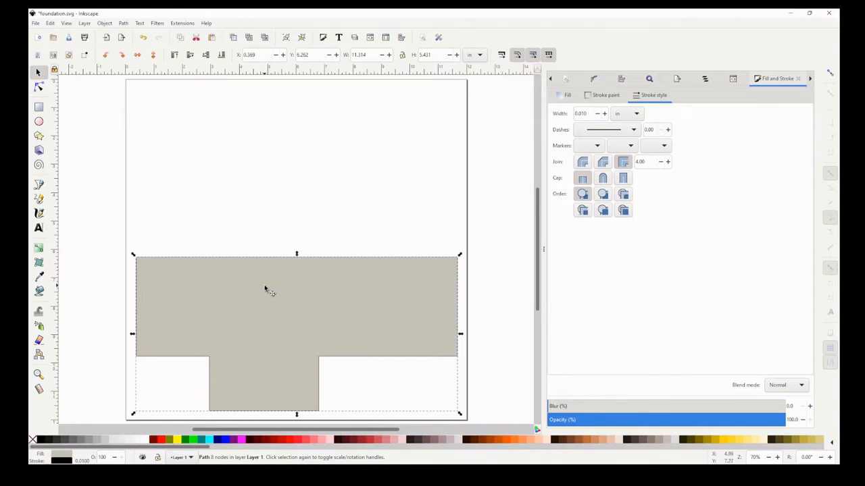
key("n")
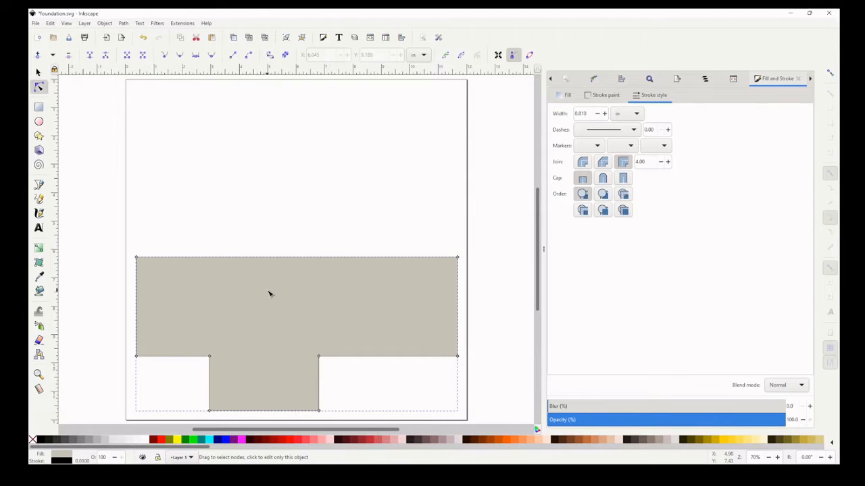
key("ctrl+a")
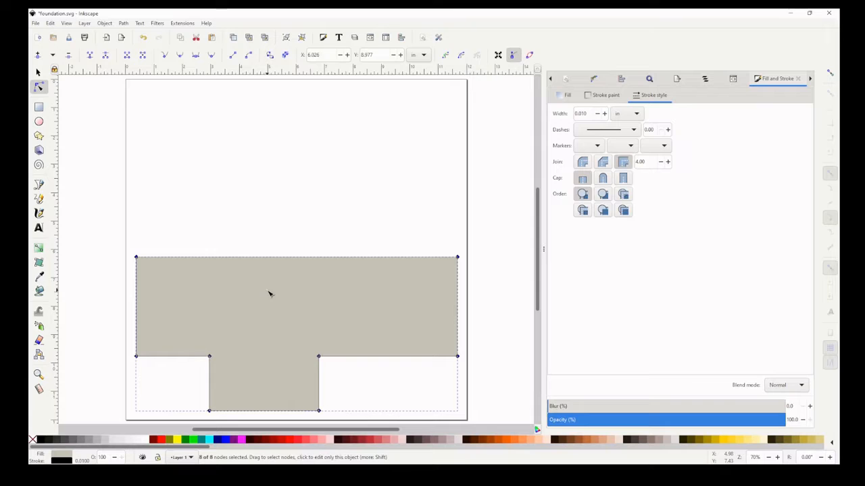
left_click(233, 57)
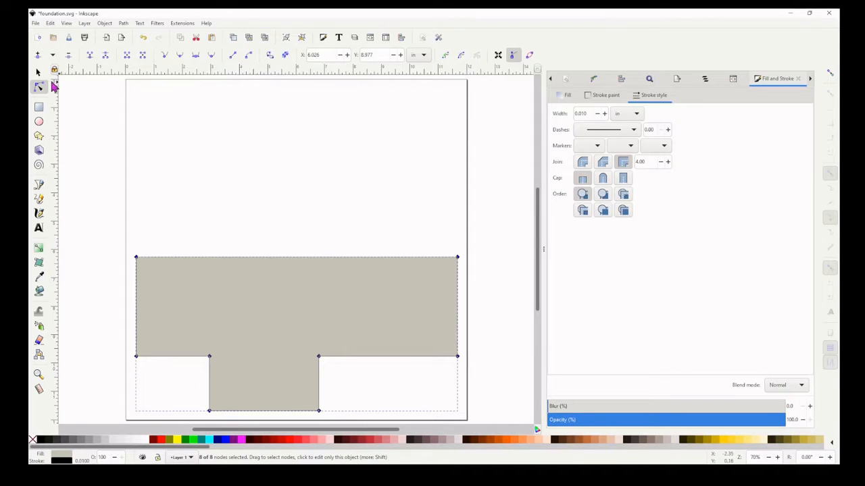
left_click(38, 72)
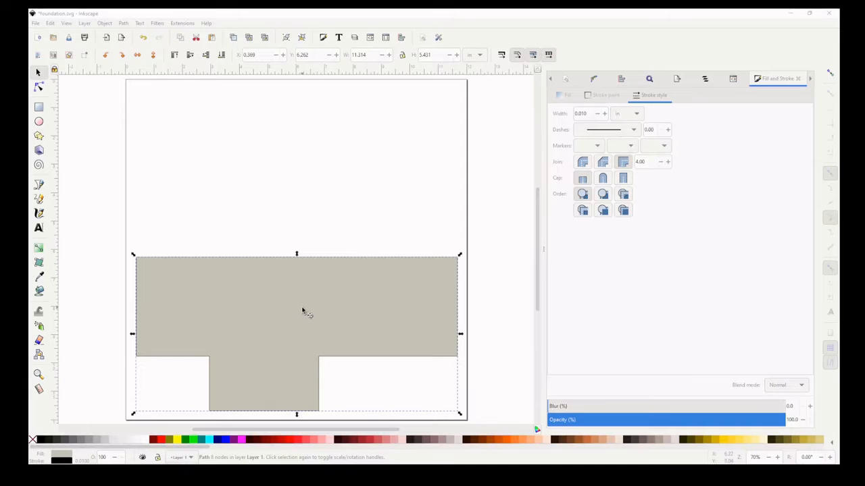
Extrude the foundation's outline with Papercraft Extruder: width 0.5 in, maximum length 11.4, 45° tabs 0.3 high, 0.1 dashlines on wrappers; save the document
left_click(204, 249)
left_click(230, 299)
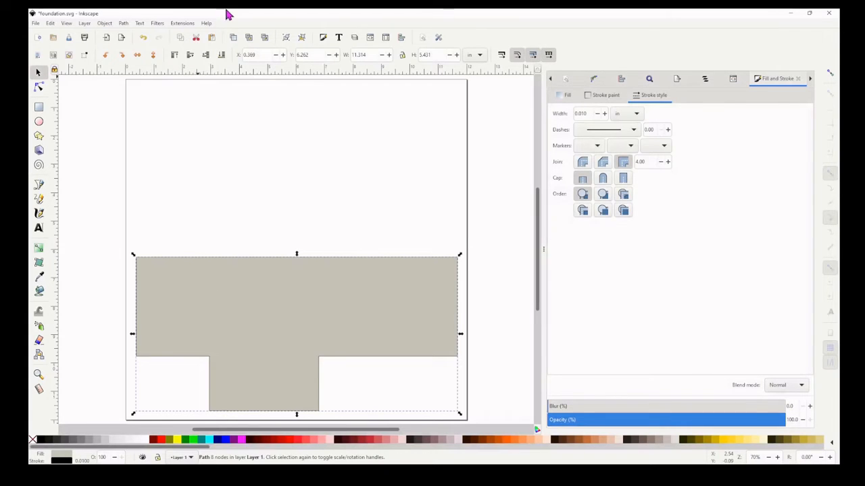
left_click(181, 27)
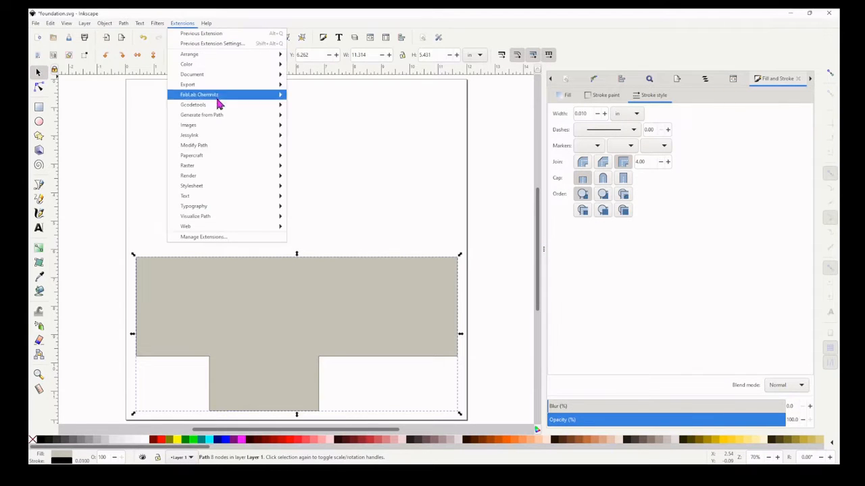
mouse_move(209, 157)
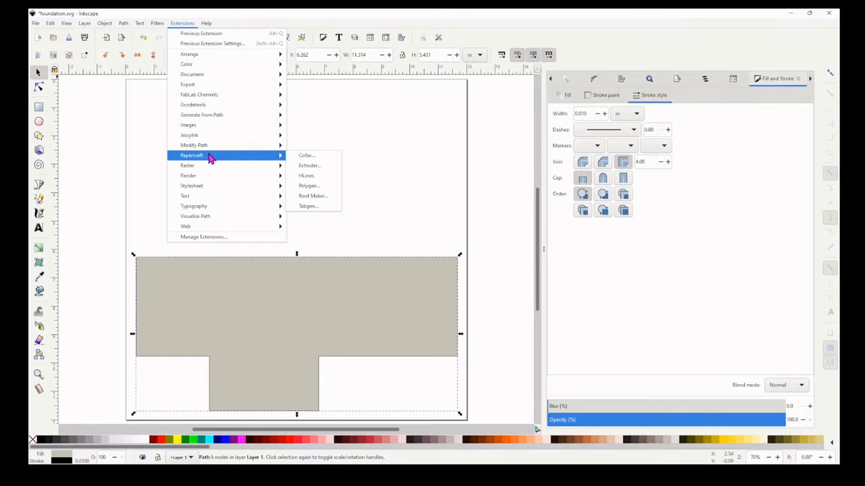
left_click(309, 166)
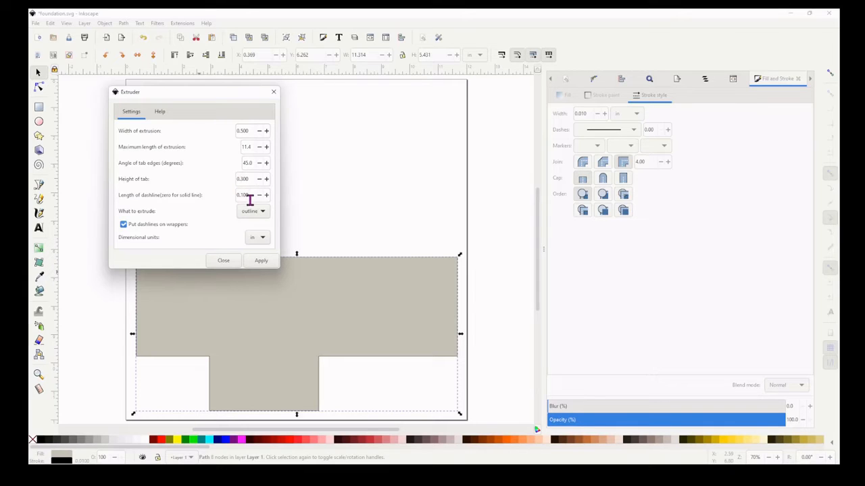
left_click(263, 264)
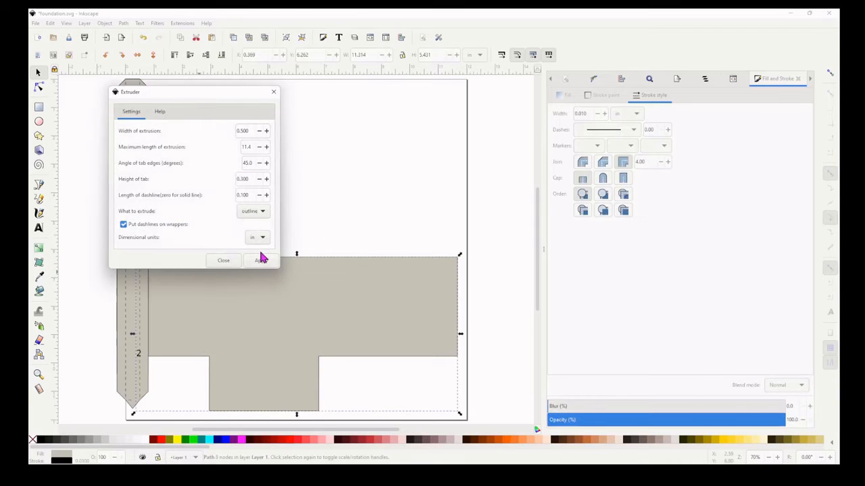
left_click(221, 262)
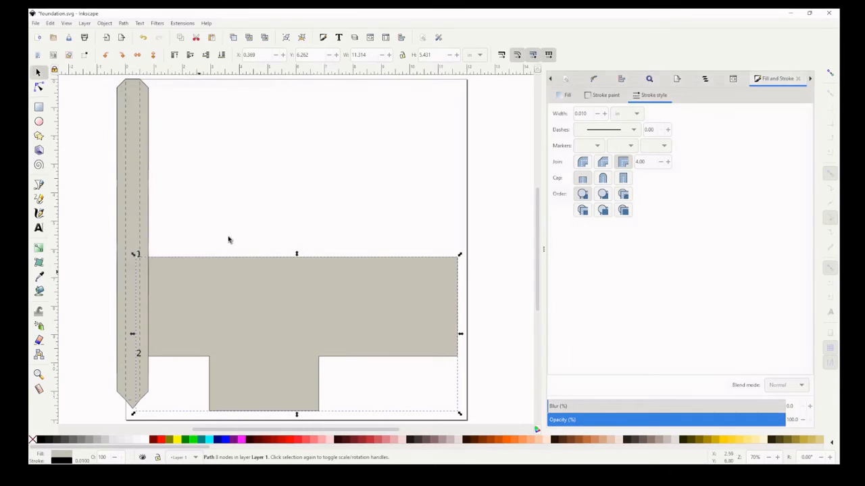
left_click(36, 23)
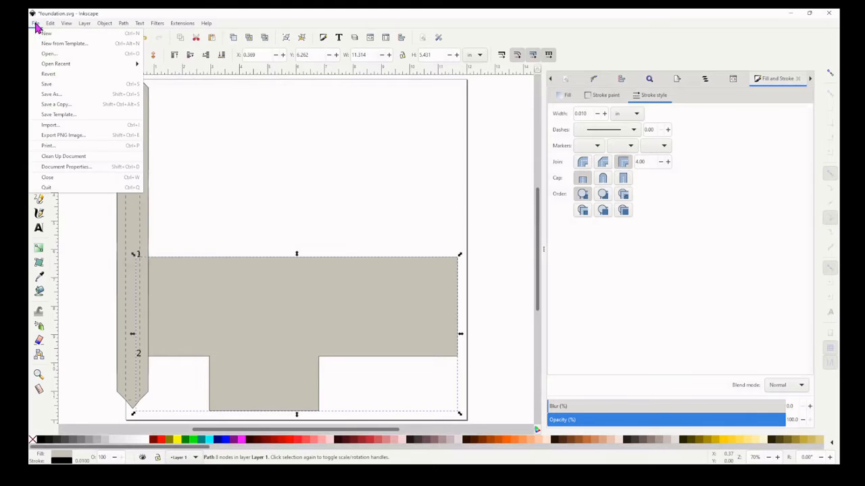
left_click(48, 84)
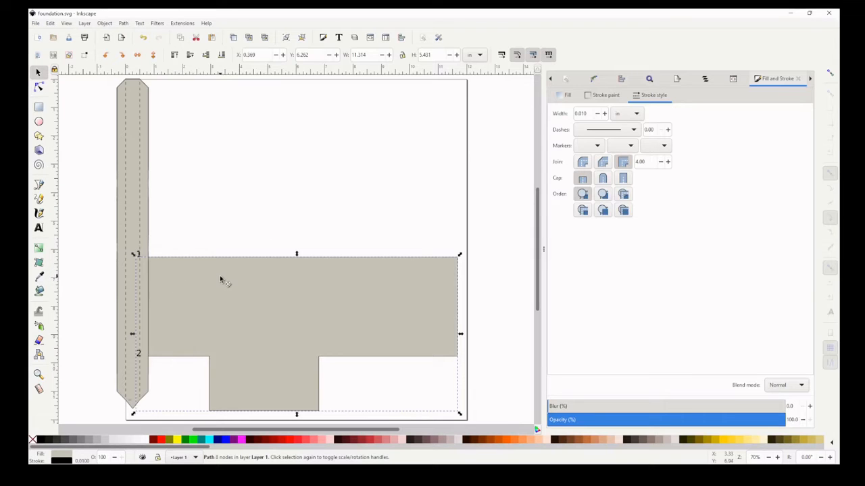
Move the tabbed strips off the page into the empty area to its left
scroll(236, 267, "down", 1)
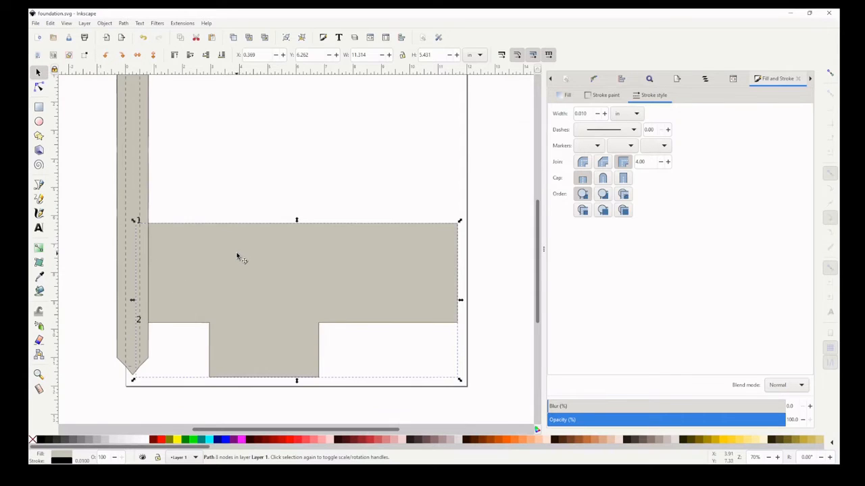
scroll(238, 257, "up", 2)
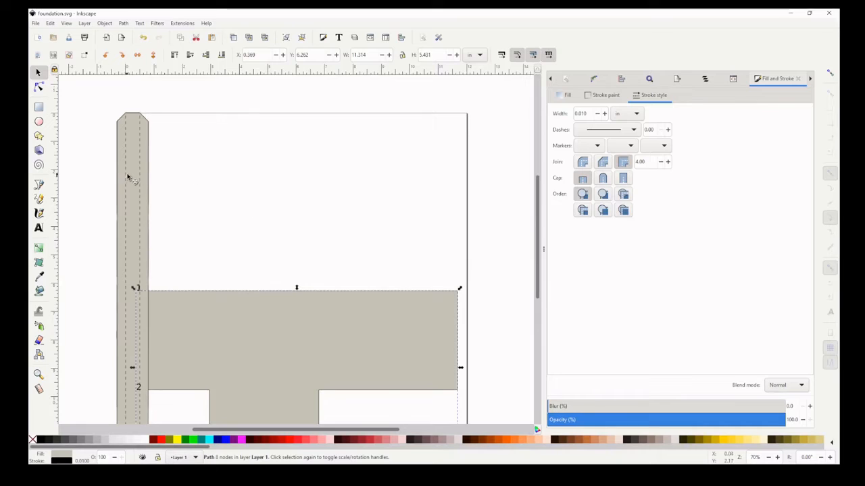
scroll(204, 178, "down", 1)
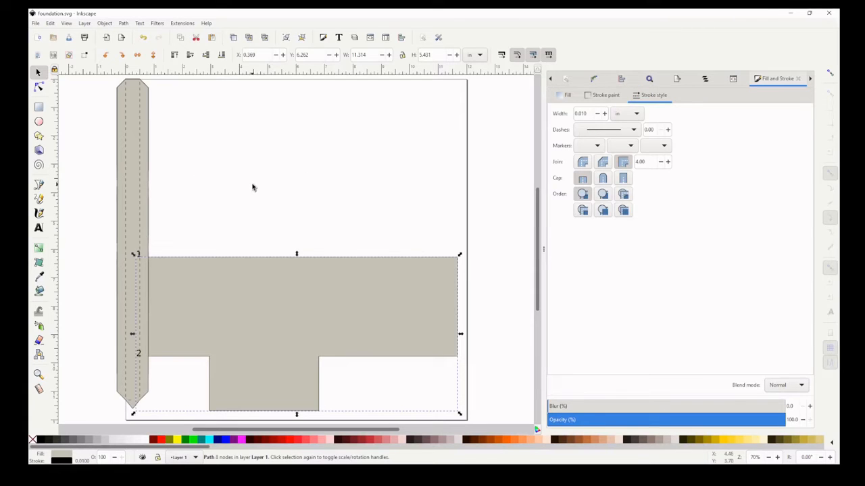
scroll(276, 188, "down", 2, "ctrl")
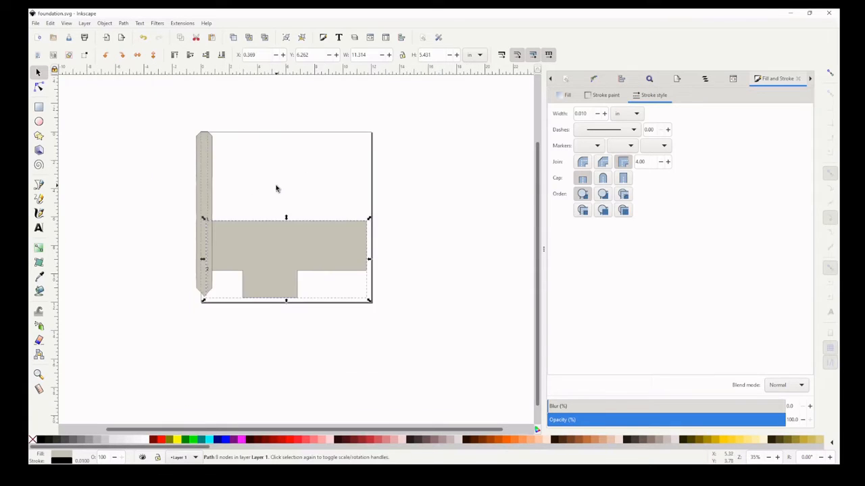
left_click(224, 146)
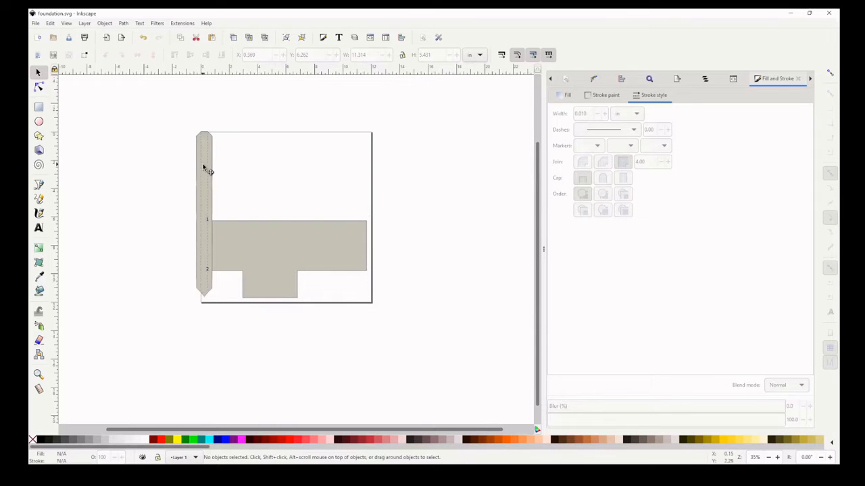
left_click_drag(206, 168, 153, 160)
left_click_drag(207, 168, 164, 220)
Move the four plain strips without tabs off the page into the empty area to its right
left_click_drag(206, 196, 396, 206)
left_click_drag(208, 178, 410, 183)
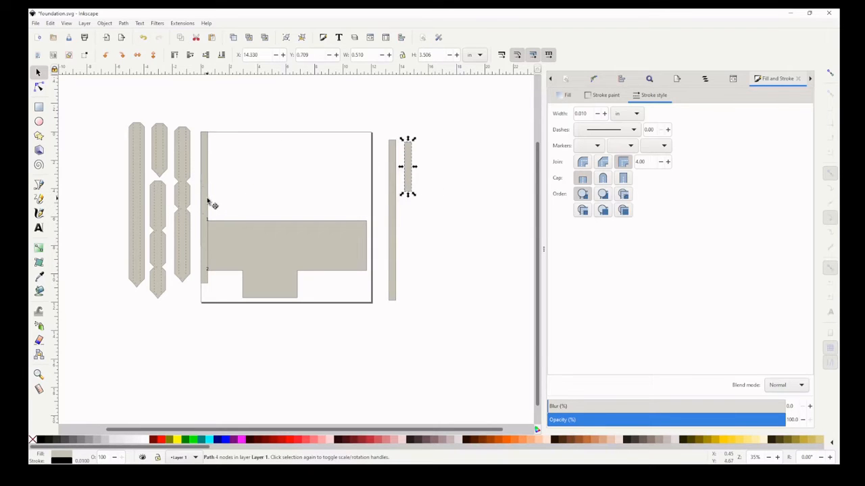
left_click_drag(210, 205, 439, 218)
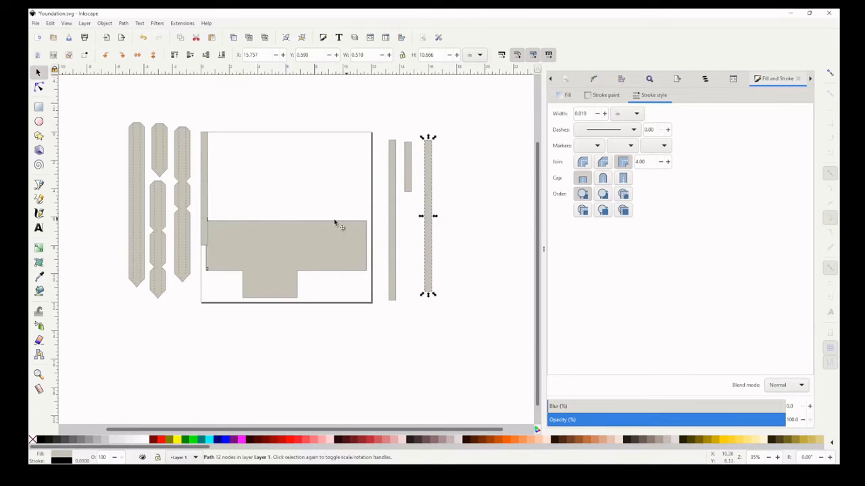
left_click_drag(209, 194, 415, 255)
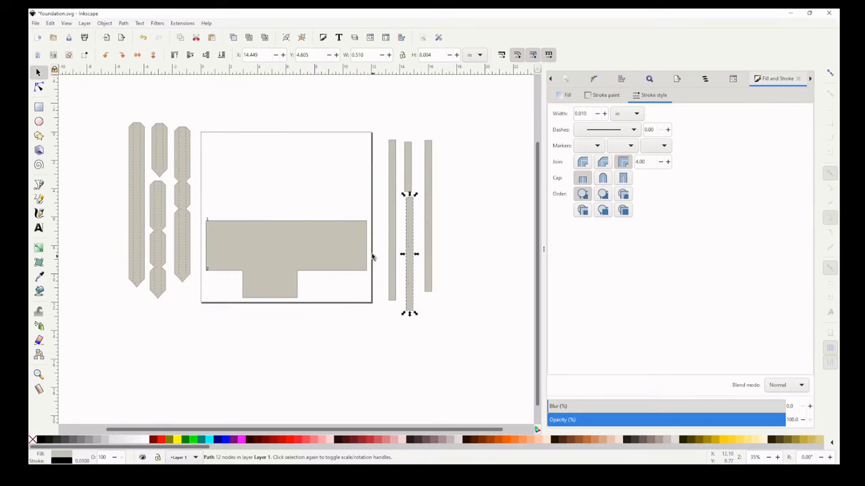
Select the two number labels beside the foundation and locate them under Layer Doc in the object list
left_click_drag(219, 204, 196, 289)
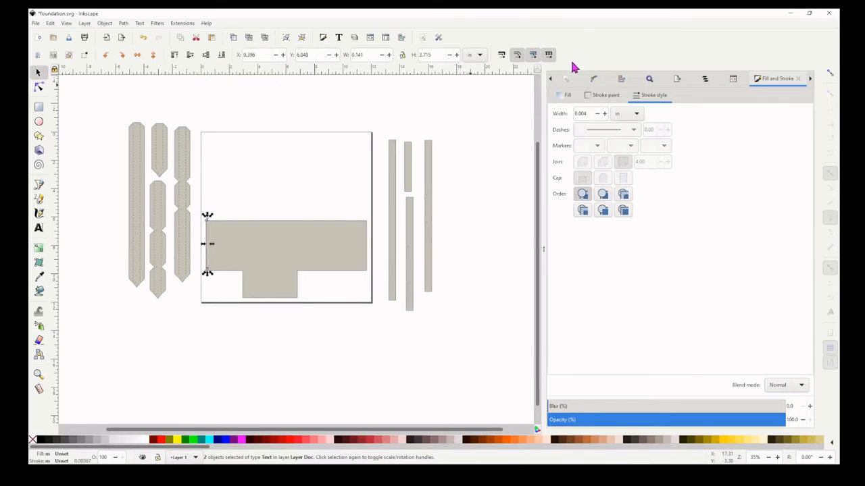
left_click(704, 80)
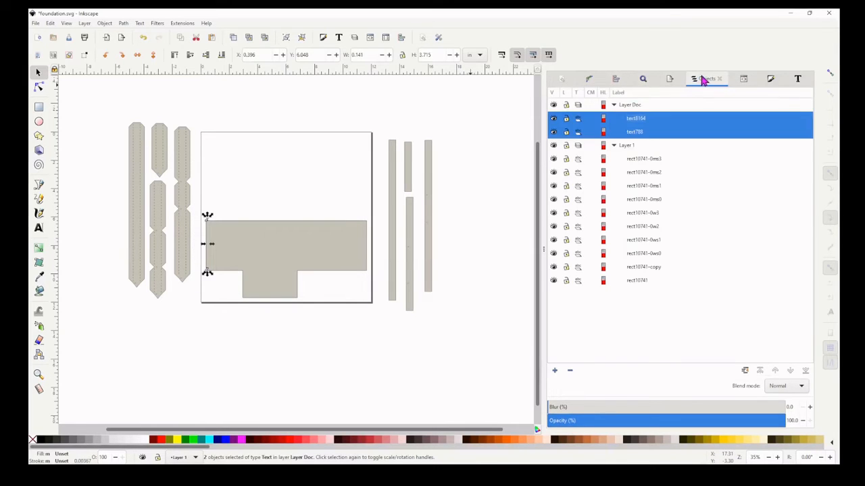
left_click(106, 24)
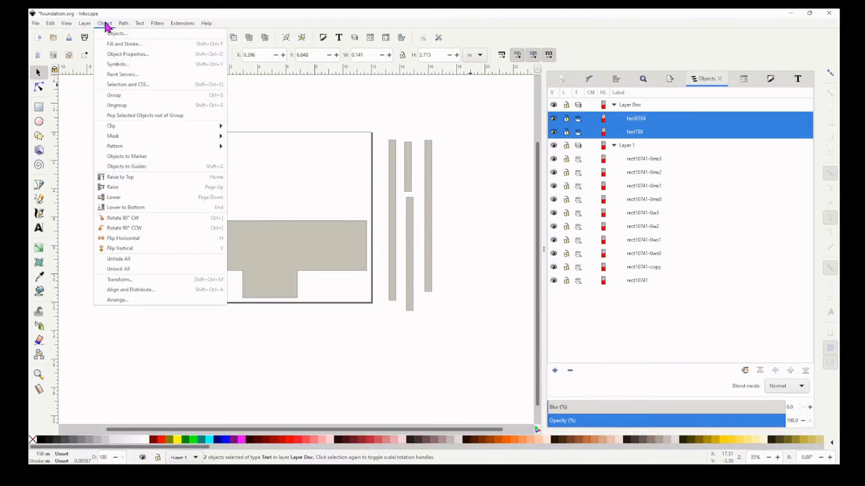
left_click(633, 105)
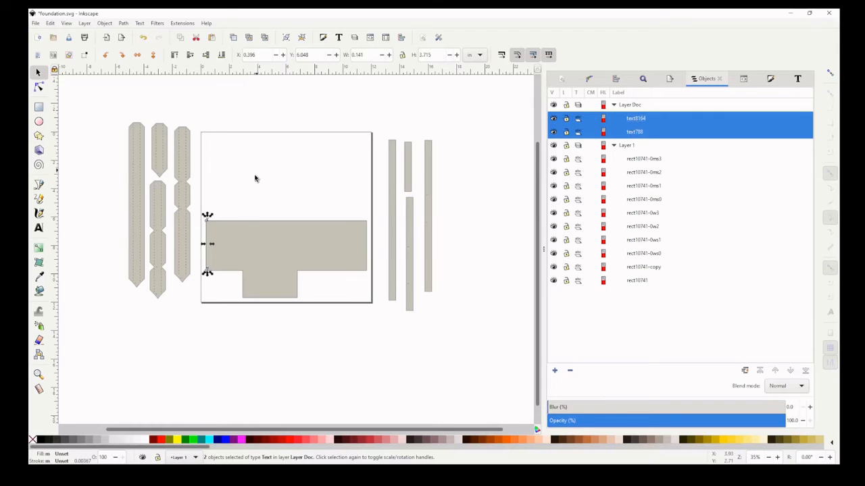
left_click(629, 106)
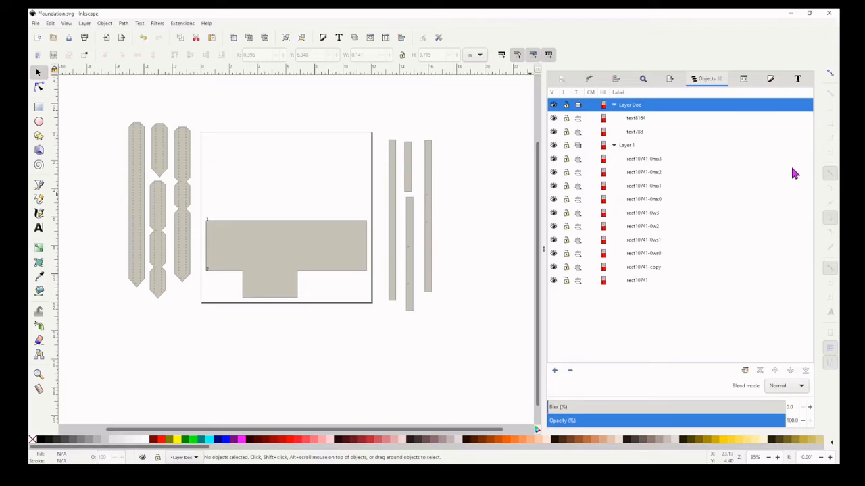
Select the tabbed strips one by one in the object list to match each entry to its piece on the canvas
left_click(657, 206)
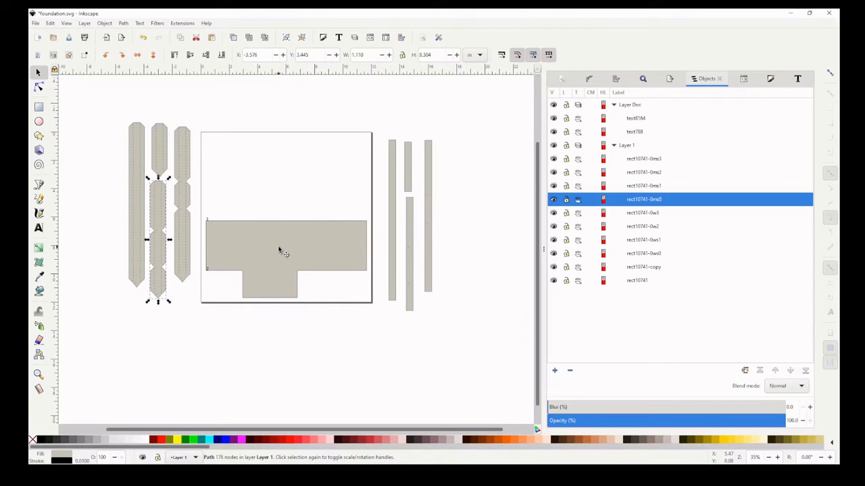
left_click(659, 186)
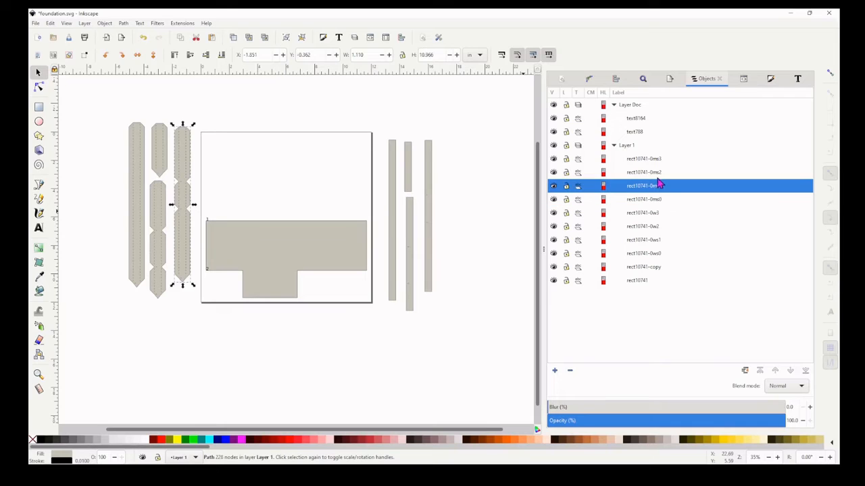
left_click(660, 173)
left_click(658, 160)
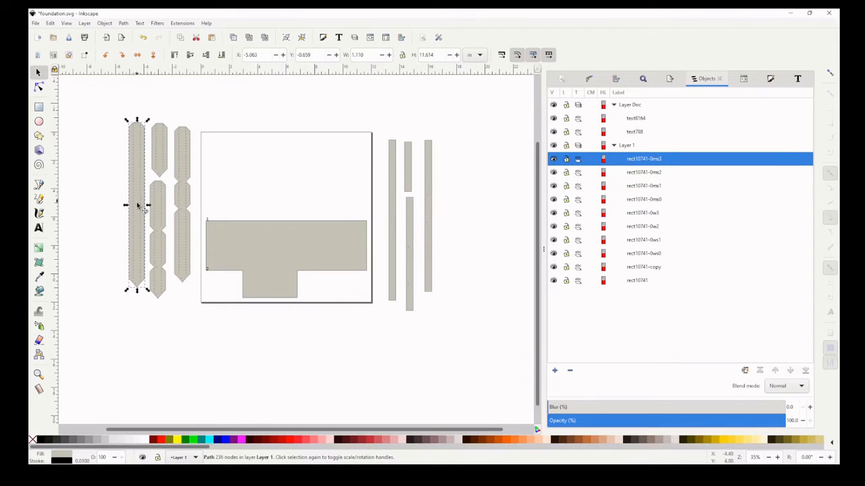
left_click(654, 200)
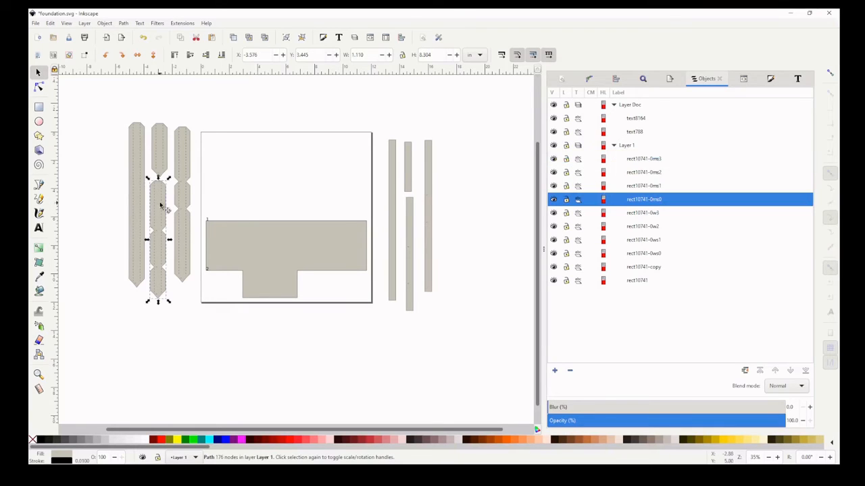
Stack the four tabbed strips end to end in one vertical column left of the page, starting with rect10741-0ms0 and ending with rect10741-0ms3
left_click_drag(161, 205, 104, 115)
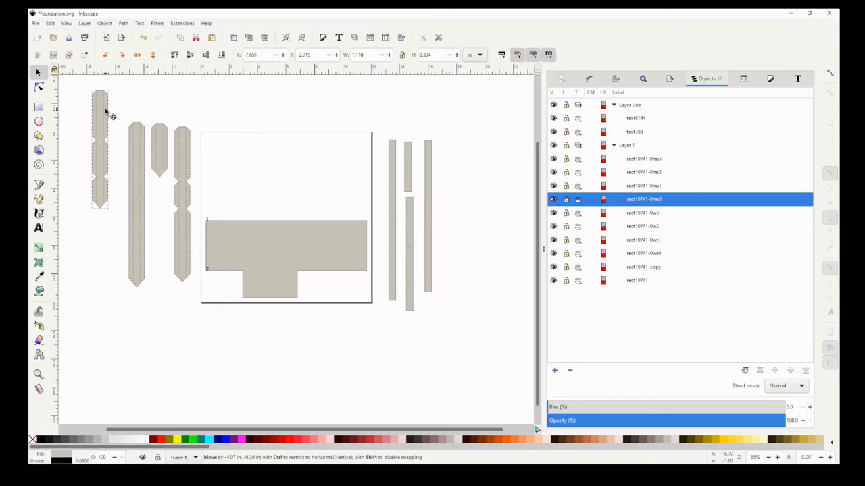
left_click(658, 187)
left_click_drag(193, 182, 107, 264)
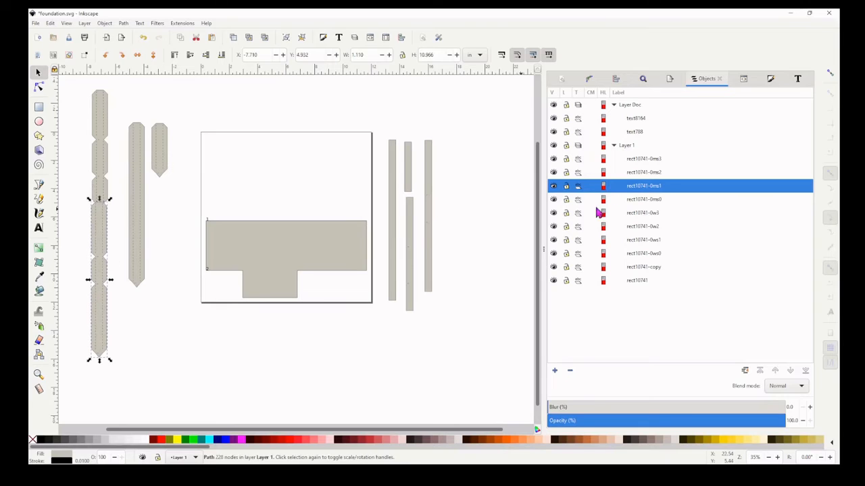
left_click(647, 174)
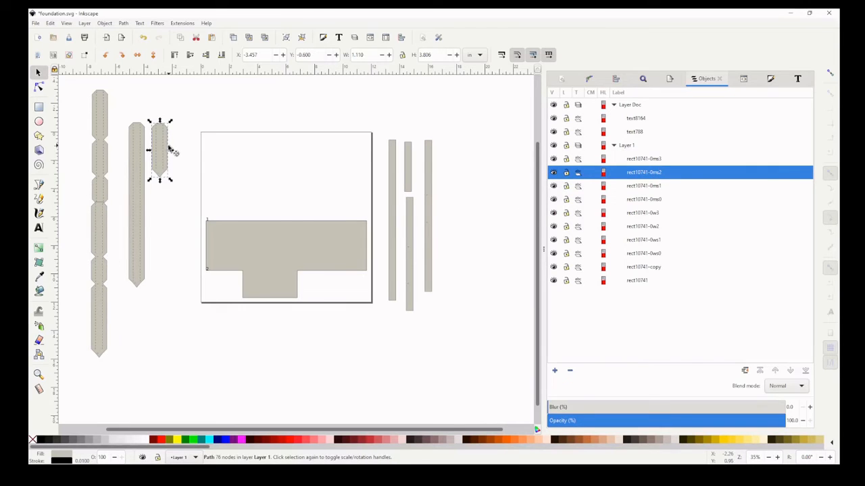
left_click_drag(162, 150, 102, 384)
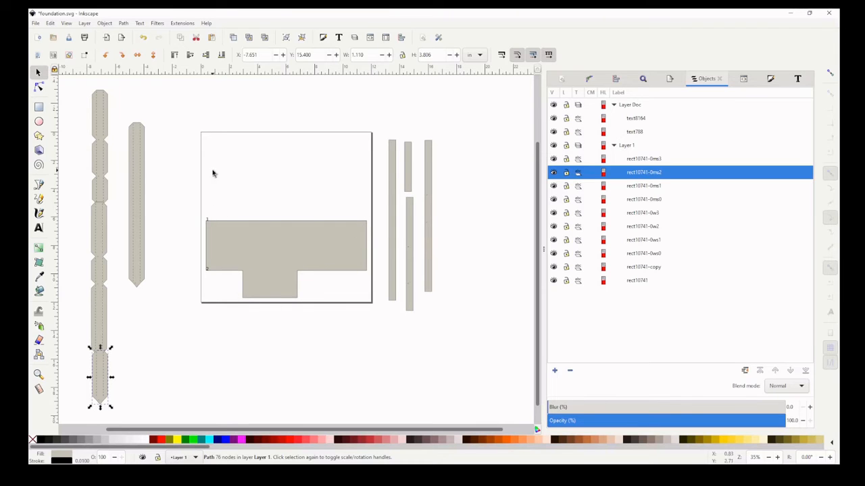
left_click_drag(140, 183, 109, 305)
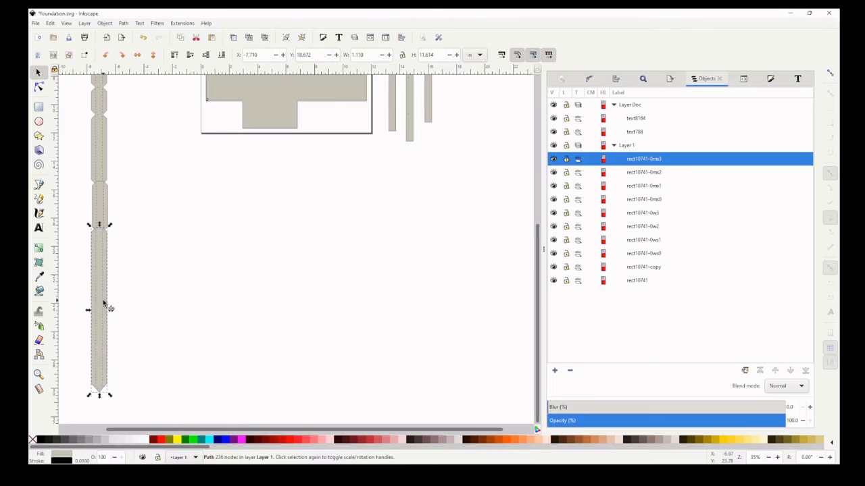
key("minus")
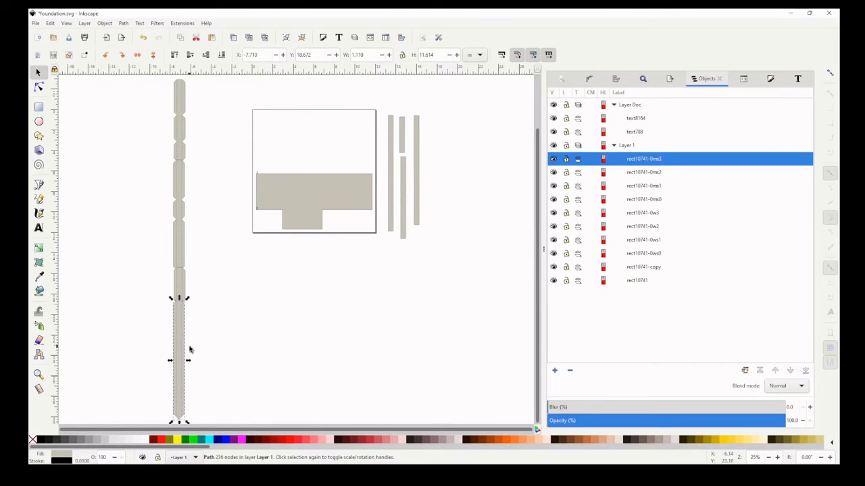
Separate the column of tabbed strips and arrange the four pieces side by side in the empty area left of the page
left_click_drag(177, 352, 218, 141)
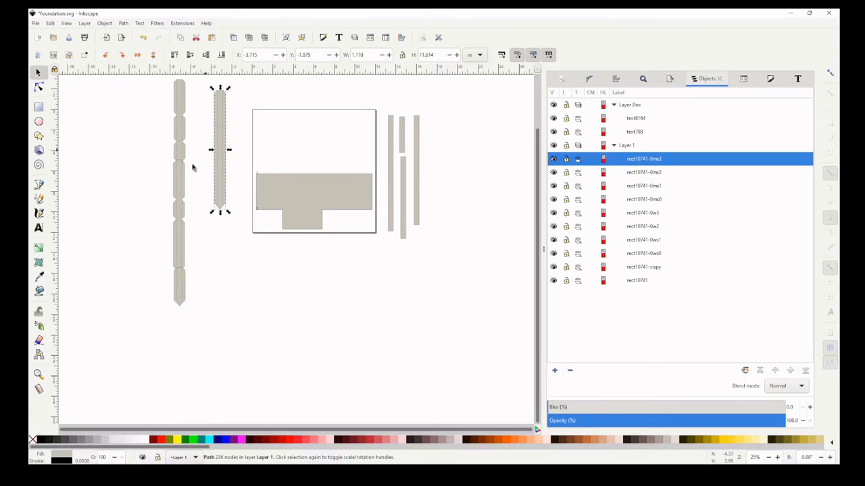
left_click_drag(181, 287, 156, 106)
left_click_drag(179, 192, 187, 119)
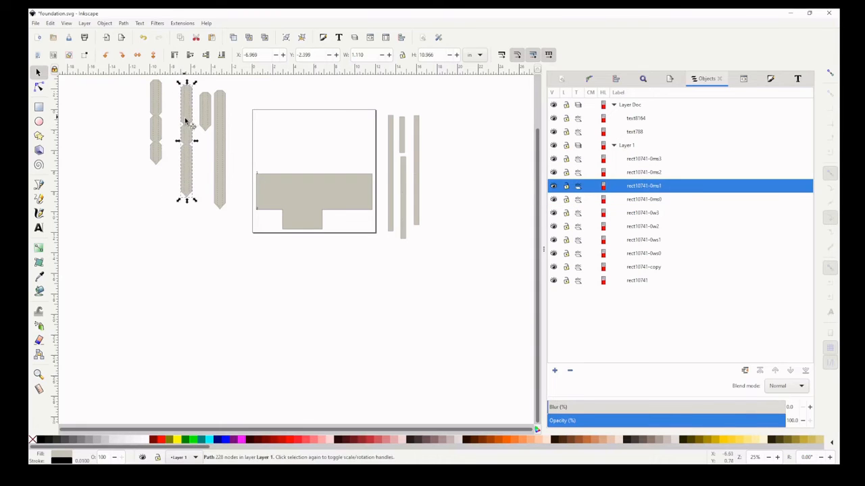
left_click(339, 286)
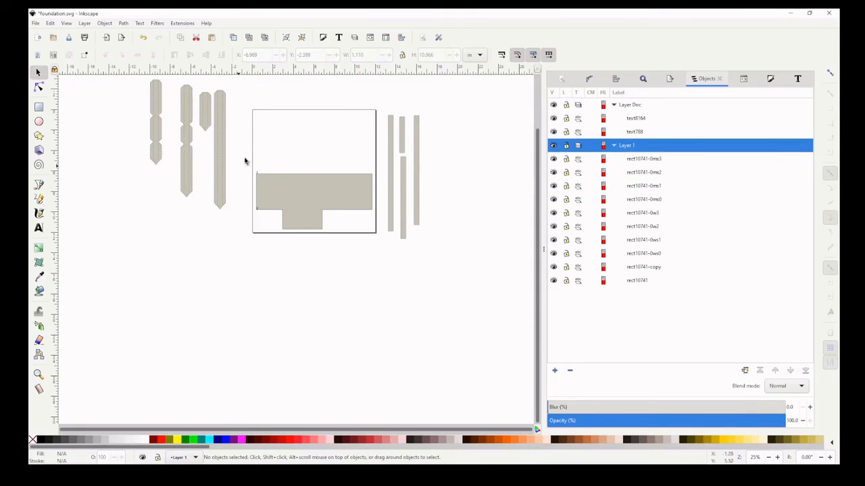
Delete Layer Doc together with the number labels it contains
left_click(639, 107)
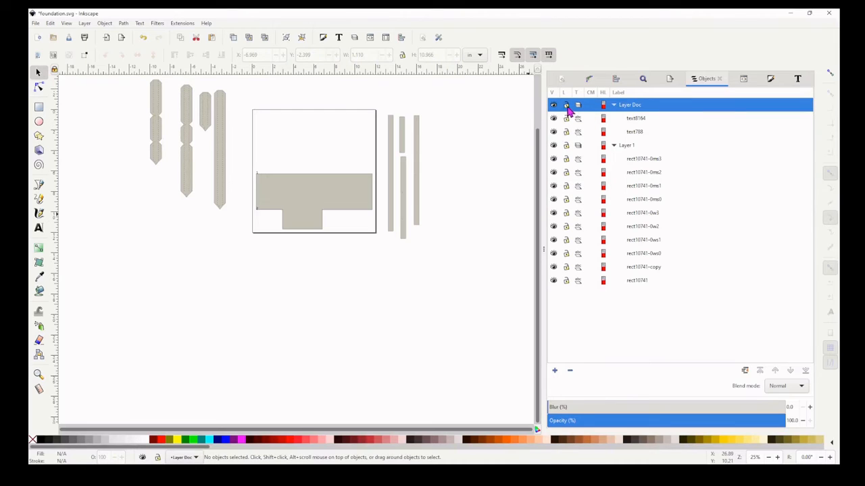
right_click(617, 108)
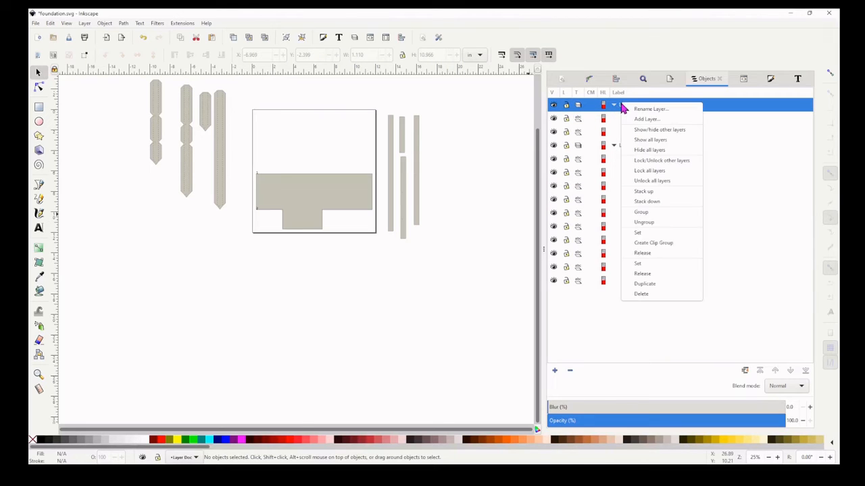
left_click(640, 295)
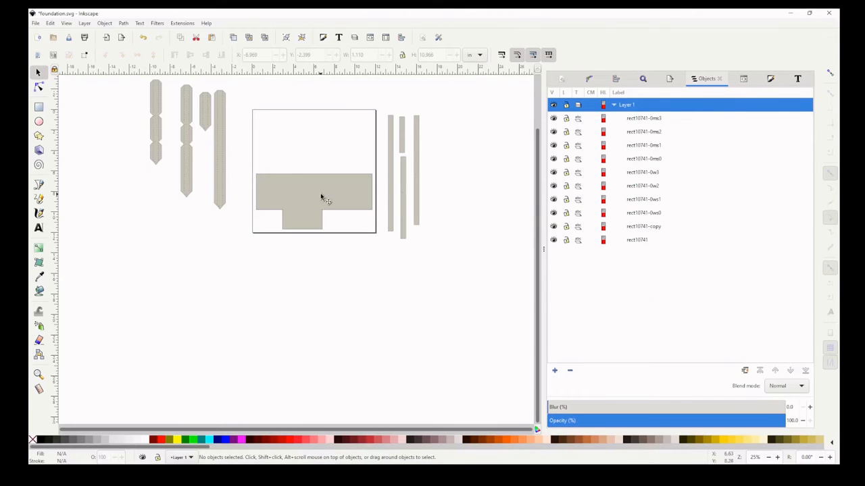
Move the overlapping foundation copy straight up into the upper half of the page, clear of the original shape
left_click_drag(323, 197, 321, 136)
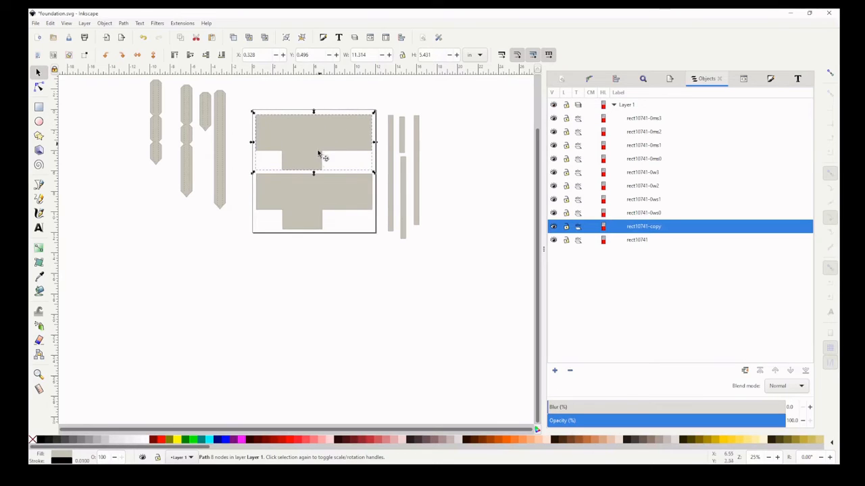
left_click(344, 272)
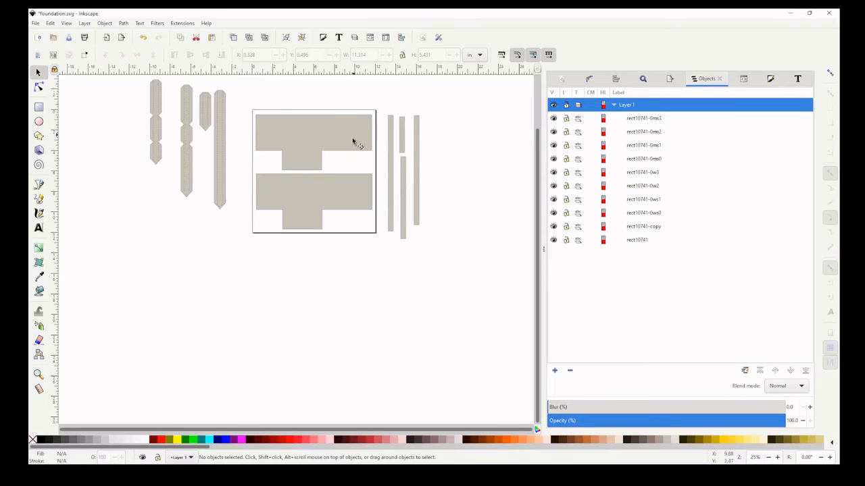
left_click(318, 202)
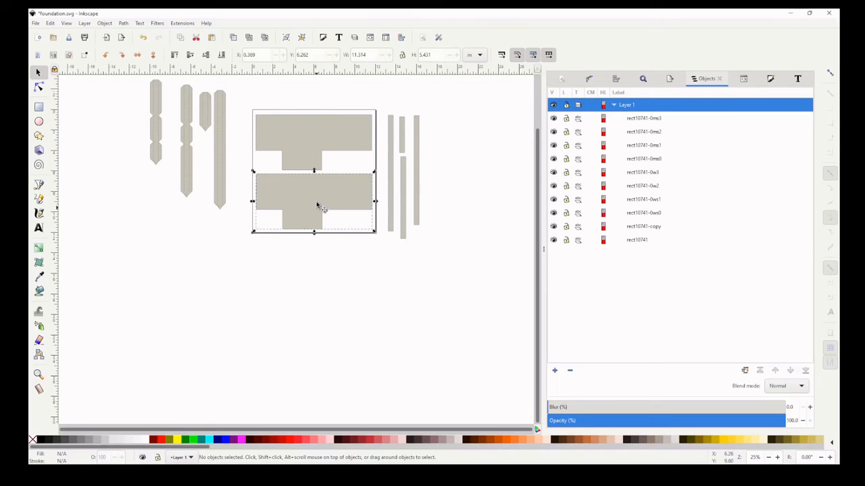
Duplicate the upper foundation shape to below the page and stack a second duplicate exactly on it with a dark brown fill
left_click(309, 149)
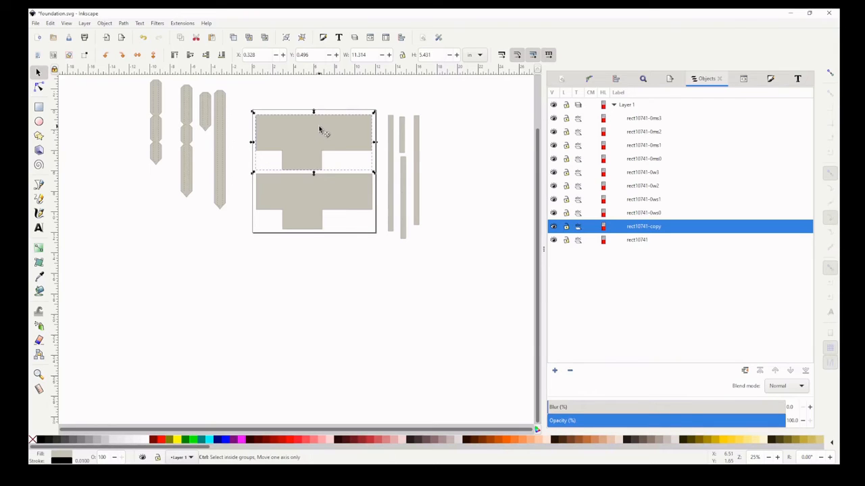
key("ctrl+d")
left_click_drag(315, 140, 321, 271)
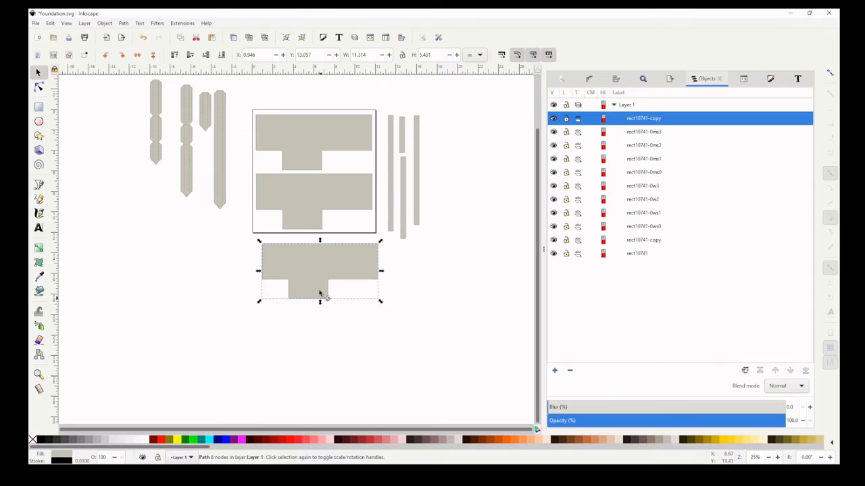
key("ctrl+d")
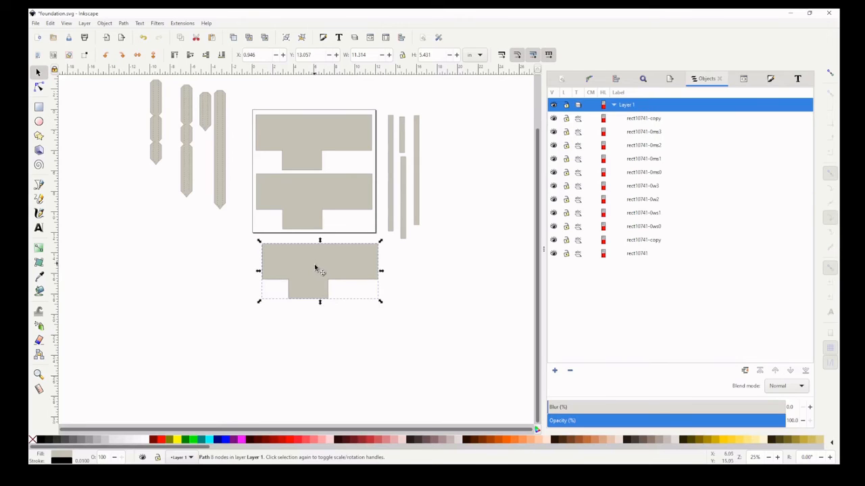
left_click(427, 440)
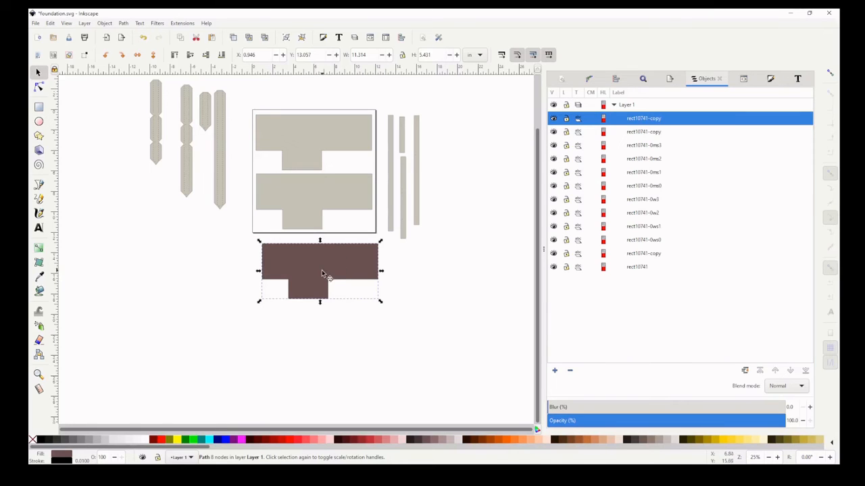
Inset the dark brown copy repeatedly until it is about 9.98 in wide and 4.10 in high, leaving an even border around it
key("ctrl+(")
key("ctrl+(")
key("ctrl+(")
key("ctrl+(")
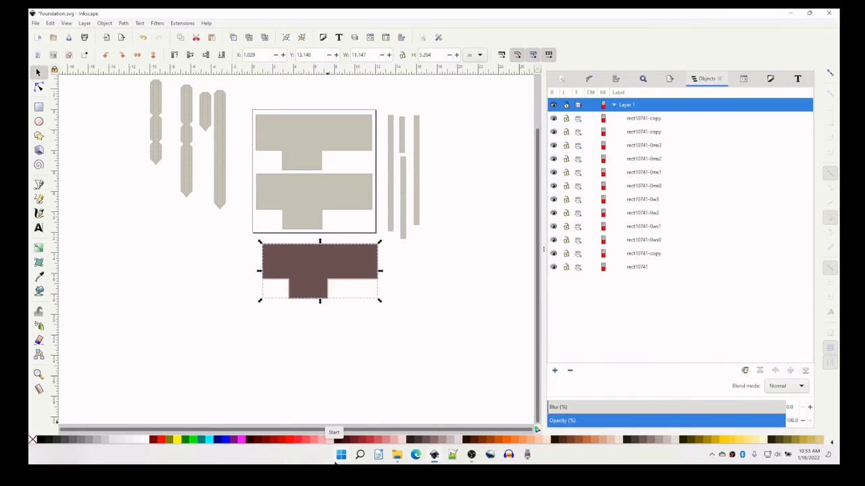
key("ctrl+(")
key("ctrl+(")
key("ctrl+(")
key("ctrl+(")
key("ctrl+(")
key("ctrl+(")
key("ctrl+(")
key("ctrl+(")
key("ctrl+(")
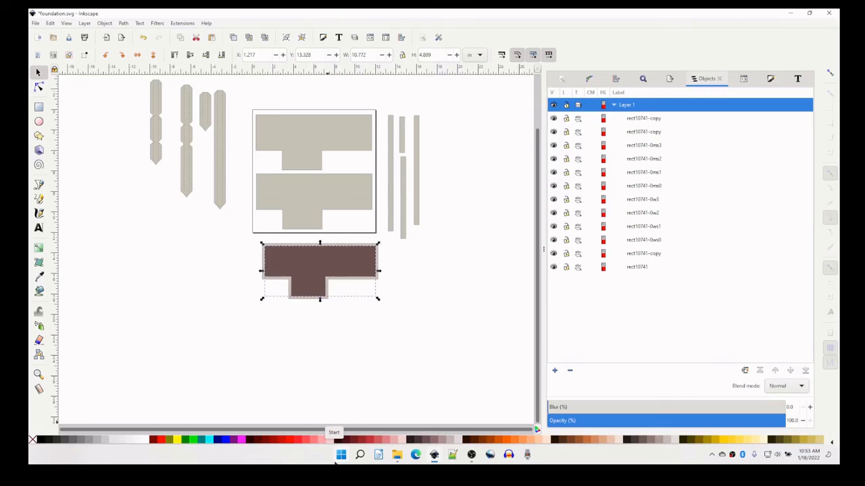
key("ctrl+(")
key("ctrl+(")
key("ctrl+(")
key("ctrl+(")
key("ctrl+(")
key("ctrl+(")
key("ctrl+(")
key("ctrl+(")
key("ctrl+(")
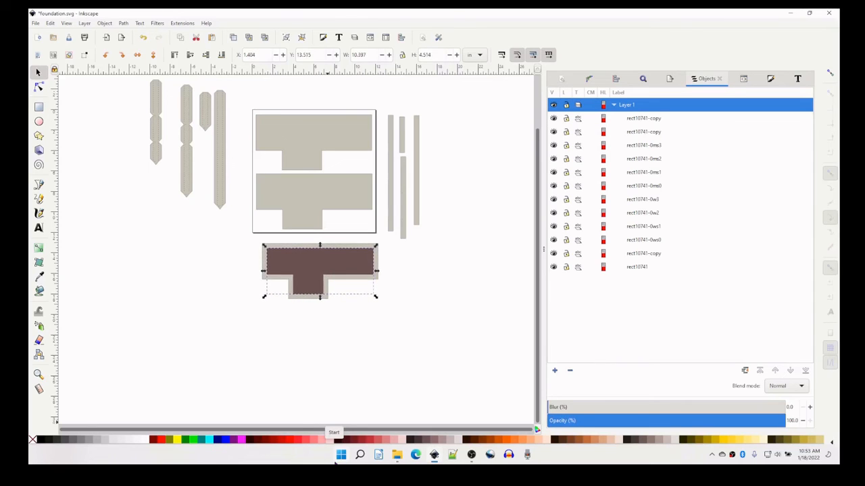
key("ctrl+(")
key("ctrl+(")
key("ctrl+(")
key("ctrl+(")
key("ctrl+(")
key("ctrl+(")
key("ctrl+(")
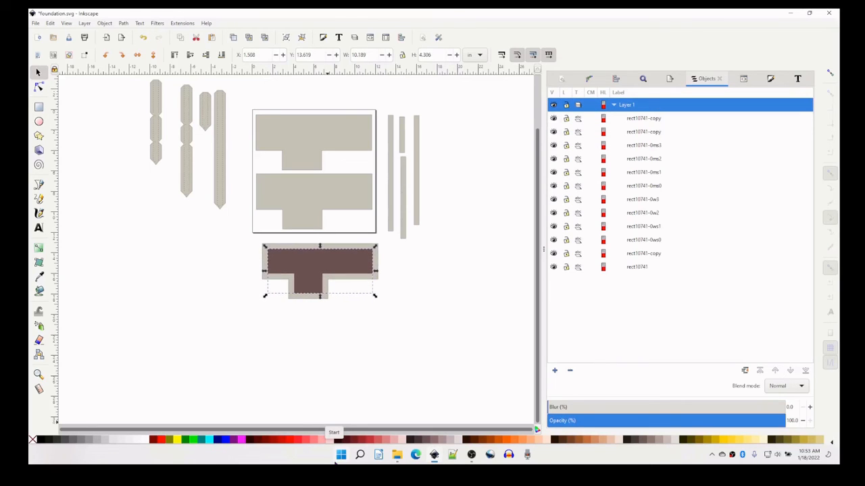
key("ctrl+(")
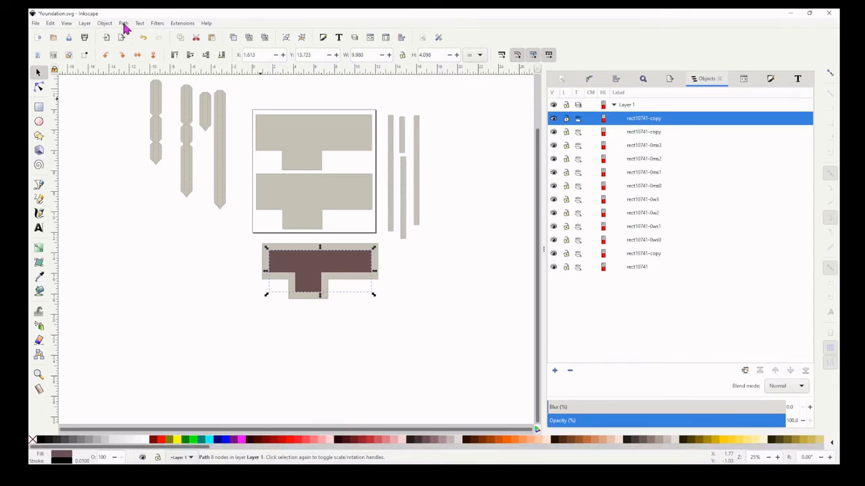
Select both stacked shapes below the page and cut the brown one out of the larger one with Difference
left_click(407, 338)
left_click_drag(400, 329, 234, 239)
left_click(125, 25)
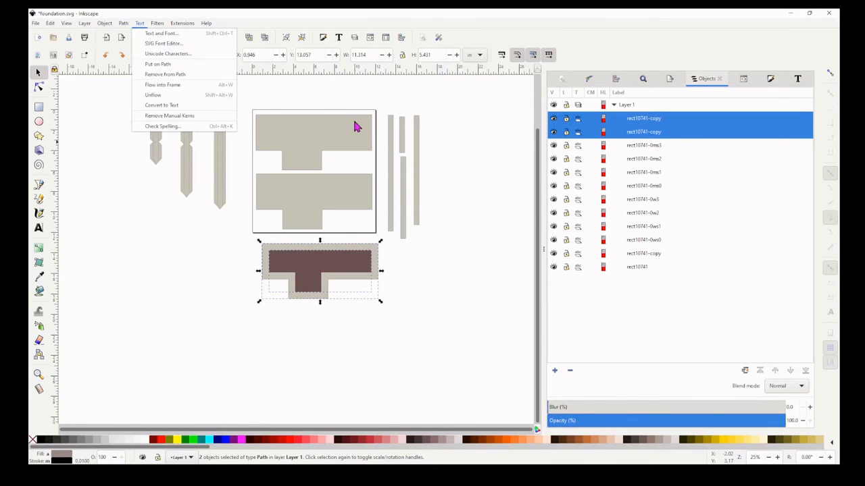
left_click(419, 291)
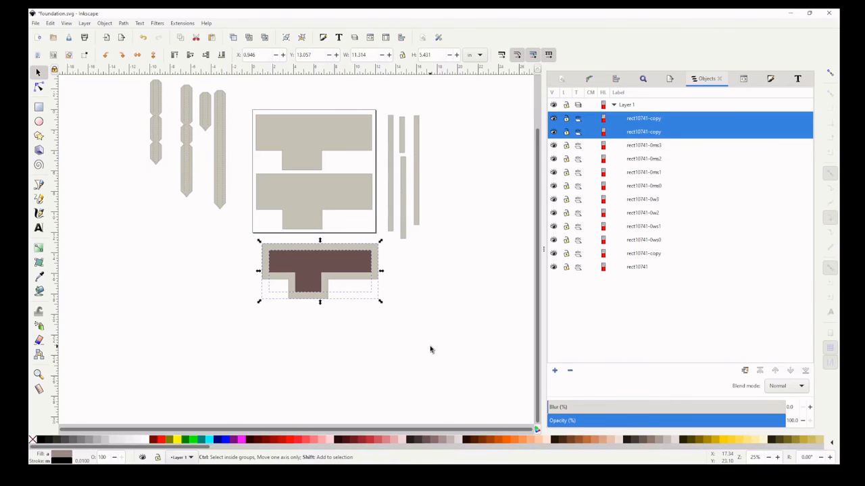
key("ctrl+minus")
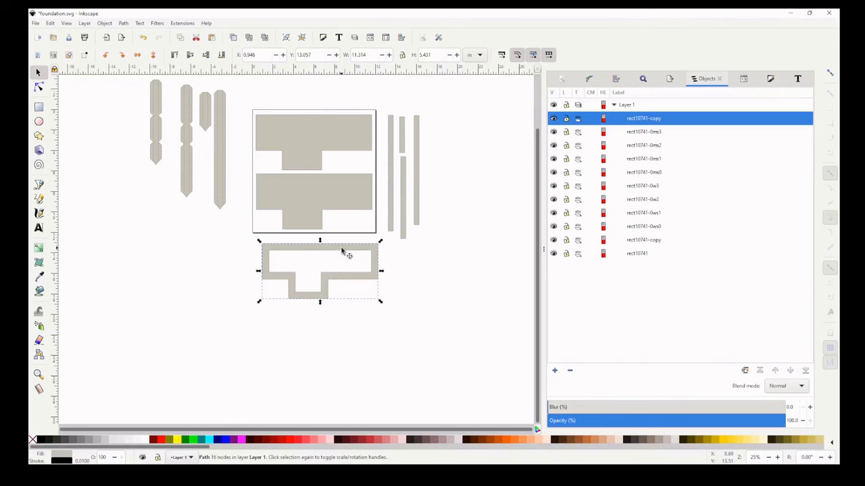
Shift the hollow foundation frame to about X 0.369 in, Y 12.604 in, lined up under the two solid foundation shapes
mouse_move(343, 251)
left_mouse_down()
mouse_move(299, 261)
mouse_move(322, 77)
mouse_move(333, 119)
mouse_move(319, 309)
mouse_move(340, 245)
mouse_move(333, 247)
left_mouse_up()
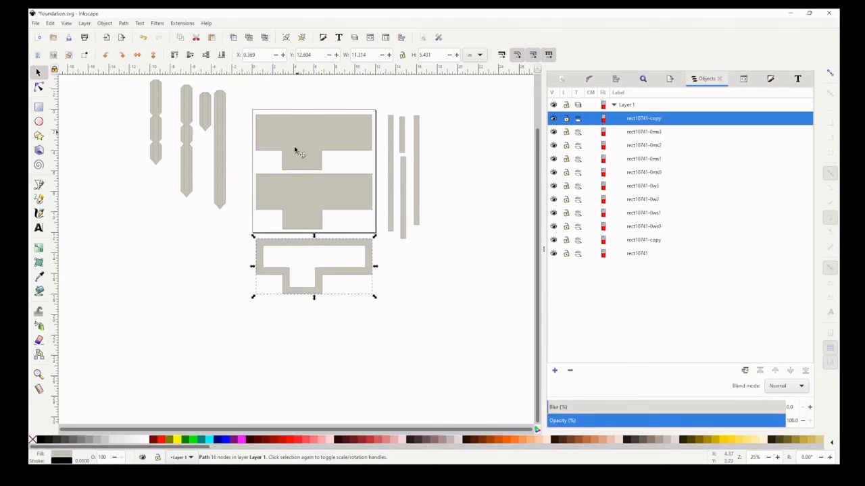
left_click(323, 248)
left_click(292, 155)
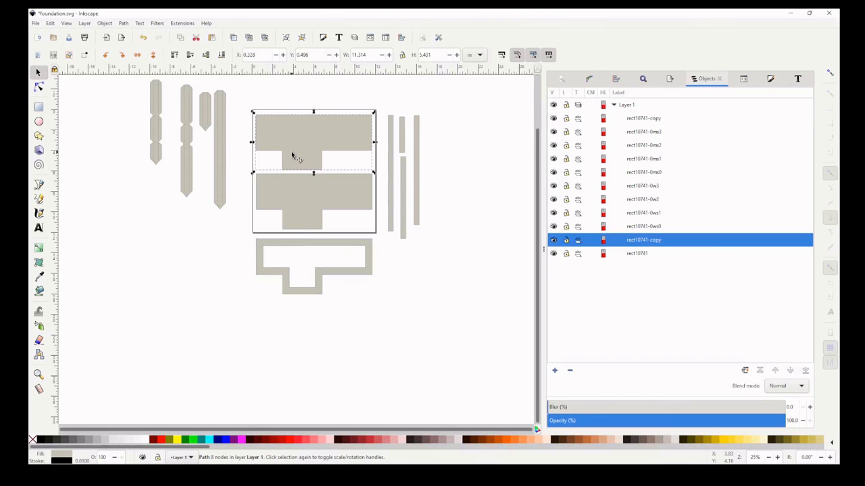
left_click(442, 305)
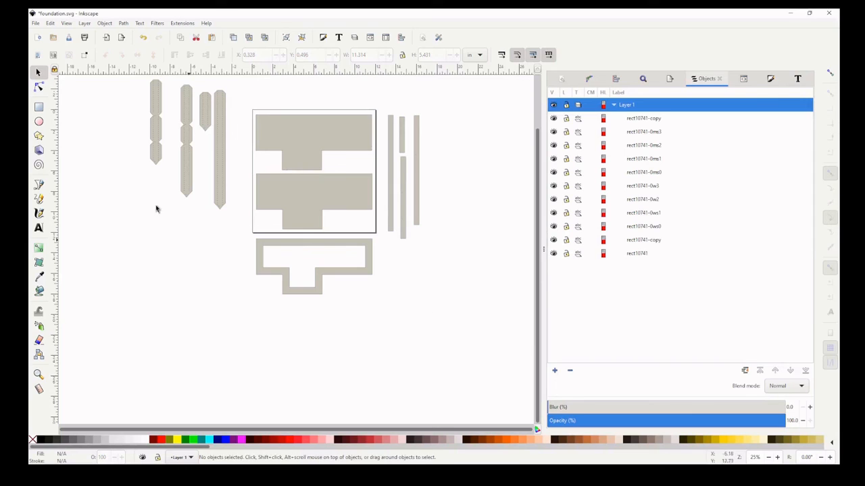
Save the document under its existing file name
left_click(36, 24)
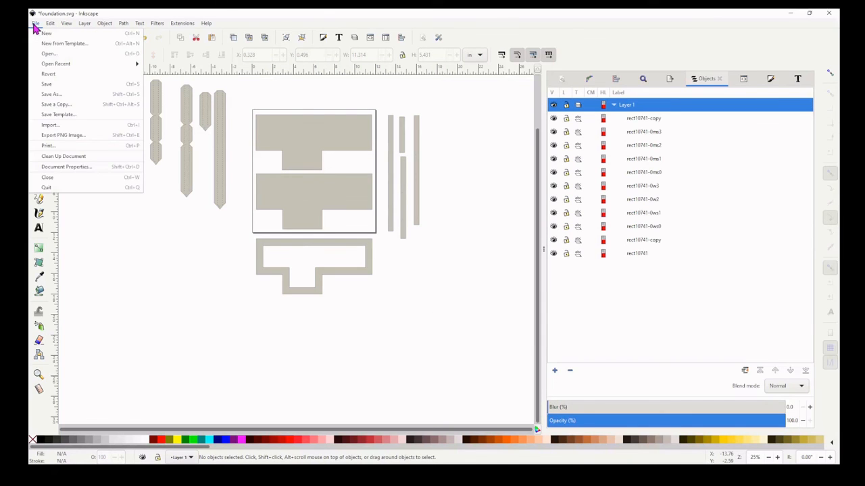
left_click(56, 86)
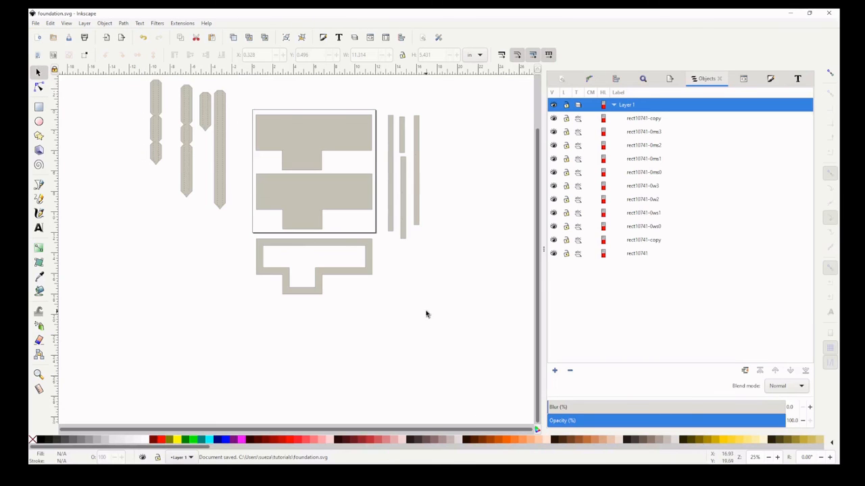
scroll(426, 313, "up", 1)
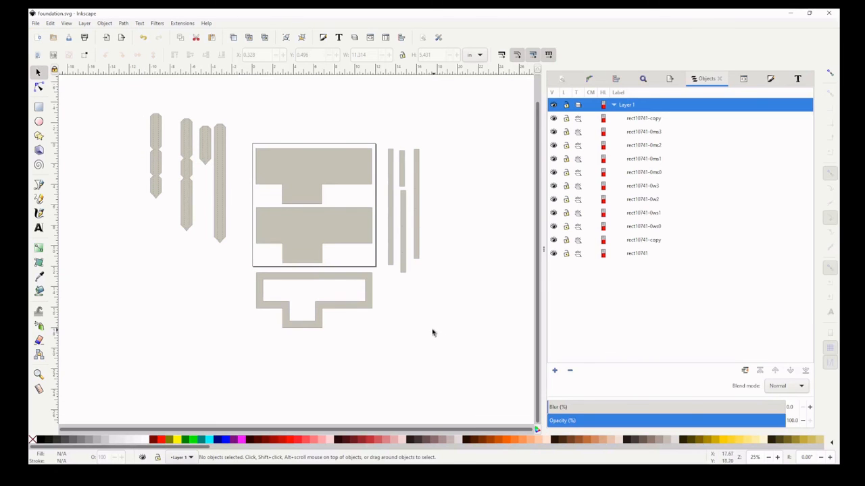